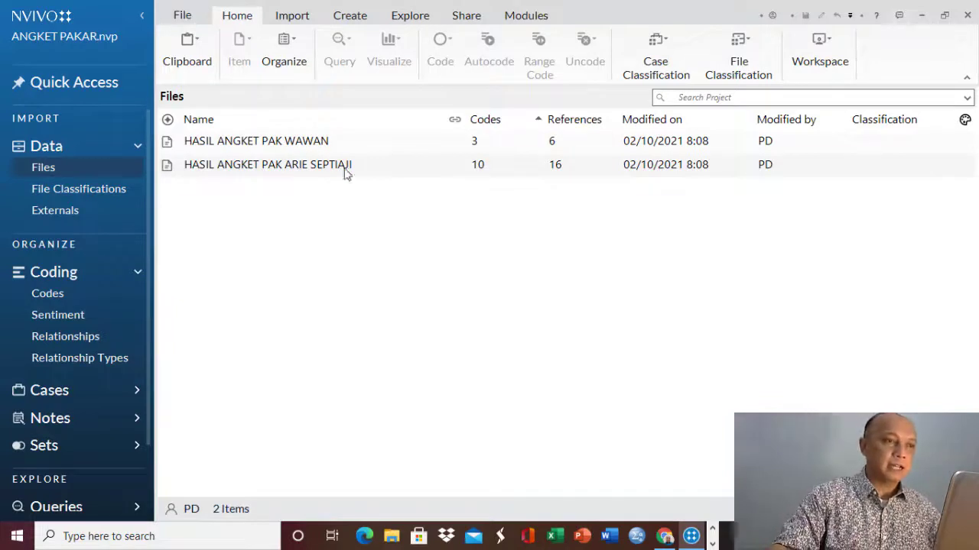
Run a word frequency query on both questionnaire result files, with 1000 most frequent words and a minimum length of 3.
{"action": "left_click", "coordinate": [296, 142]}
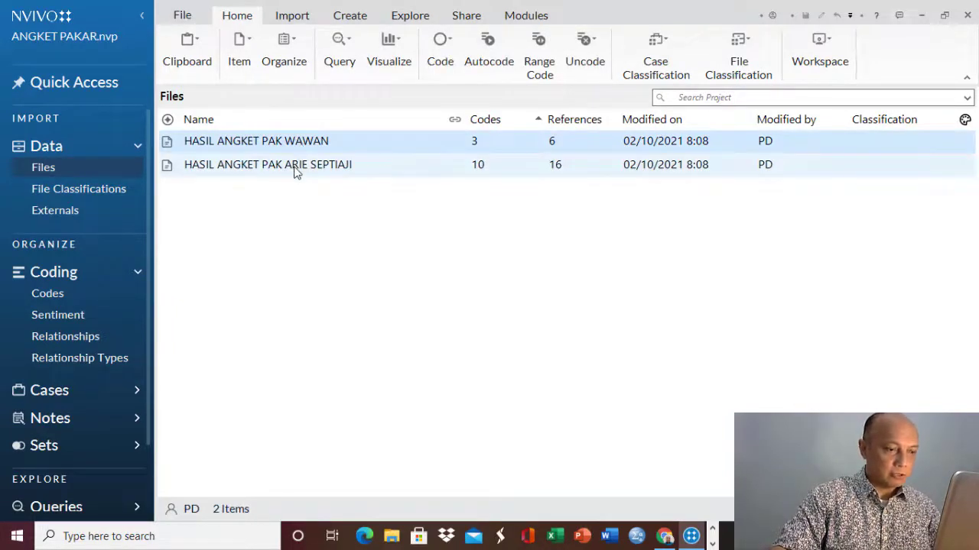
{"action": "left_click", "coordinate": [295, 169], "text": "shift"}
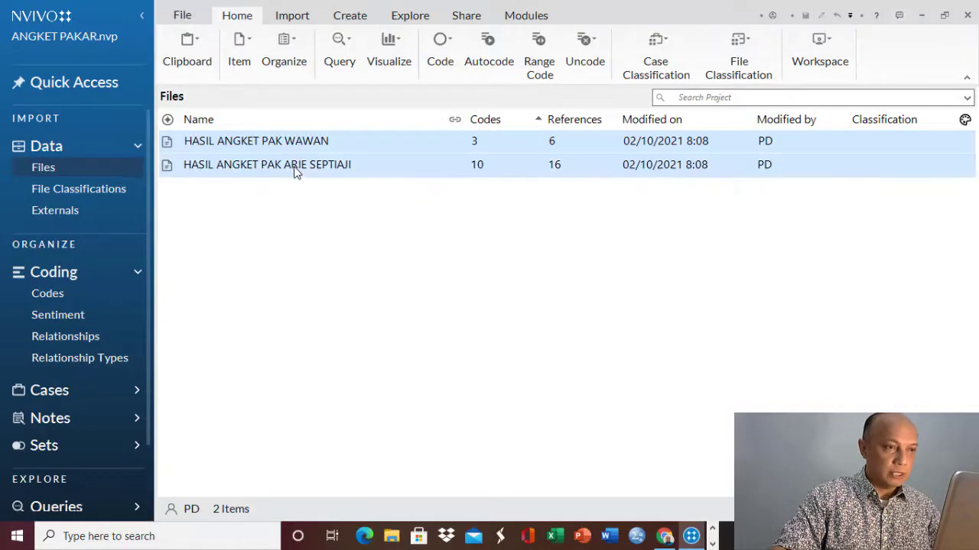
{"action": "left_click", "coordinate": [346, 64]}
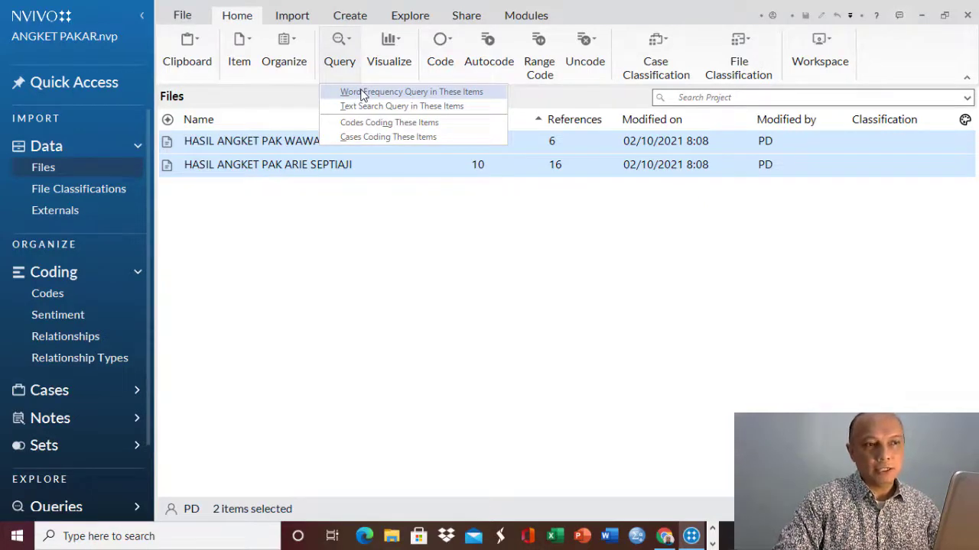
{"action": "left_click", "coordinate": [364, 93]}
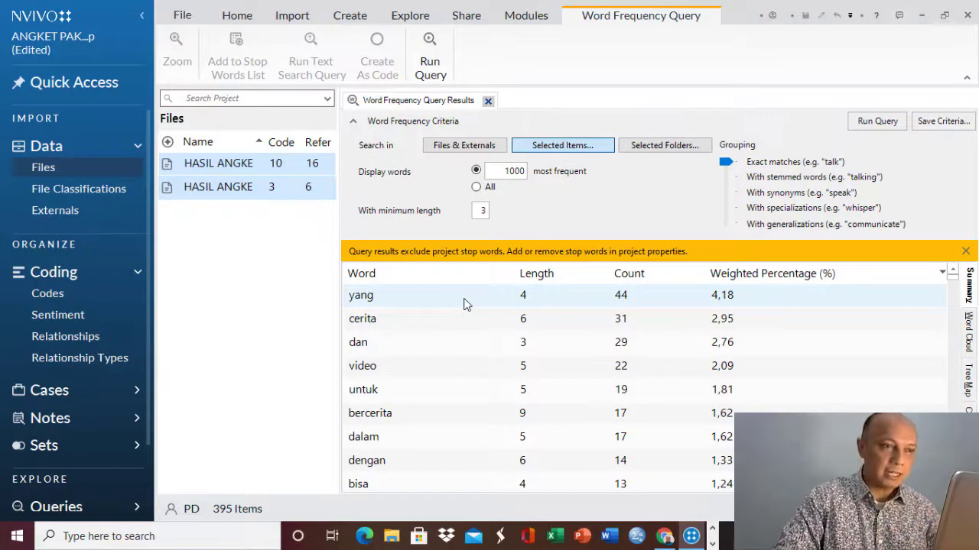
Add the word "yang" from the word frequency results to the project's stop words list.
{"action": "left_click", "coordinate": [434, 296]}
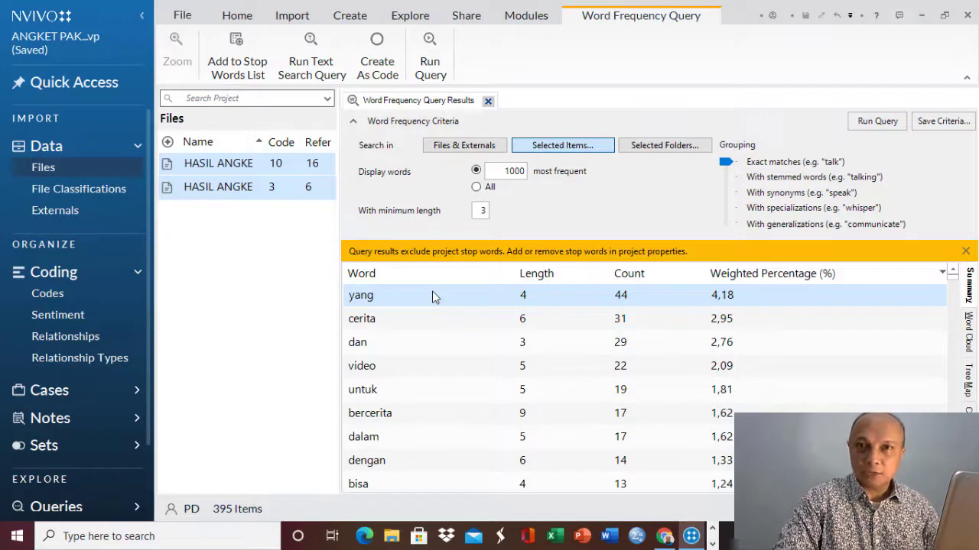
{"action": "right_click", "coordinate": [432, 294]}
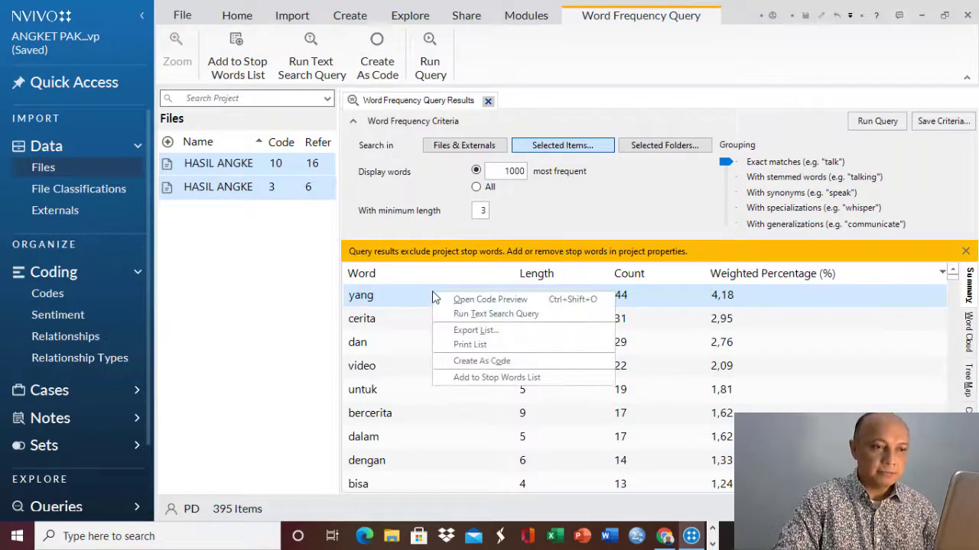
{"action": "left_click", "coordinate": [480, 381]}
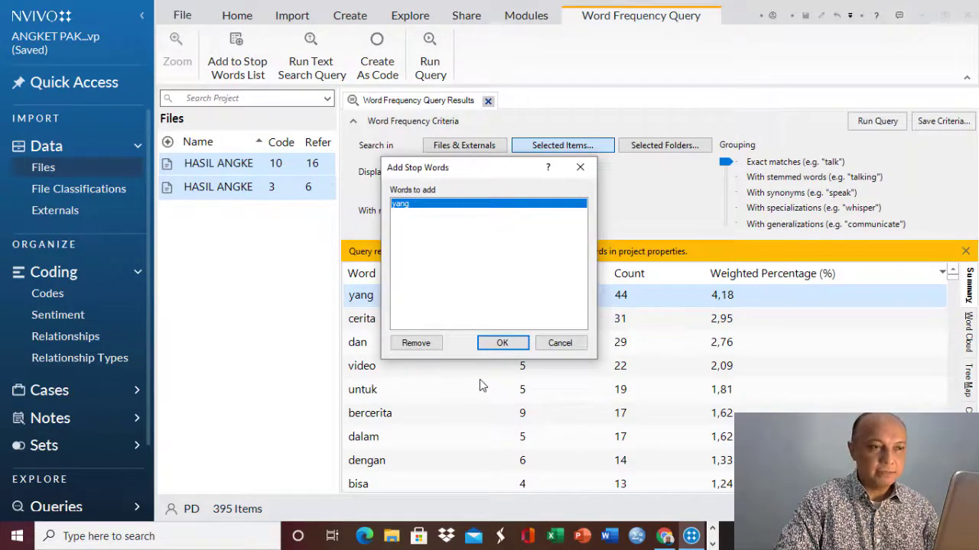
{"action": "left_click", "coordinate": [490, 346]}
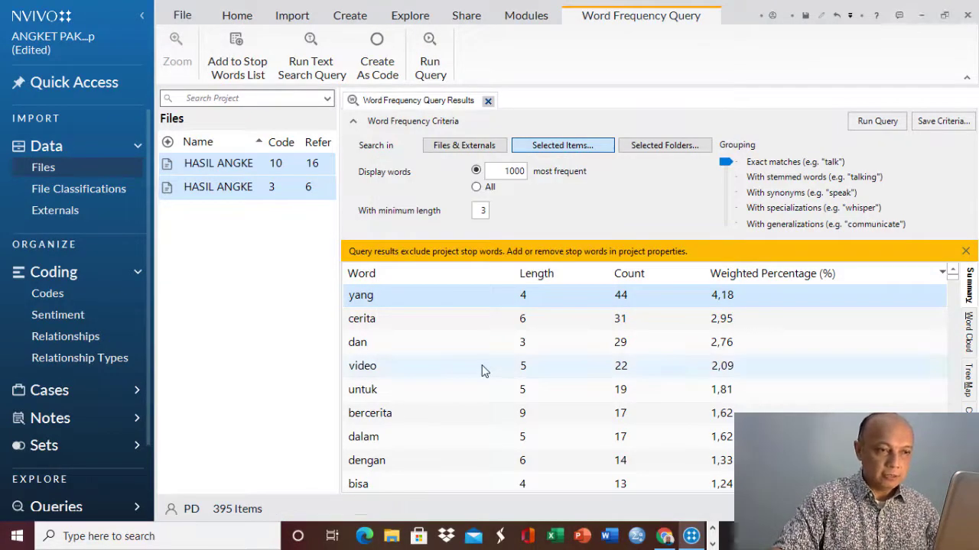
Add the word "dan" from the word frequency results to the project's stop words list.
{"action": "left_click", "coordinate": [434, 342]}
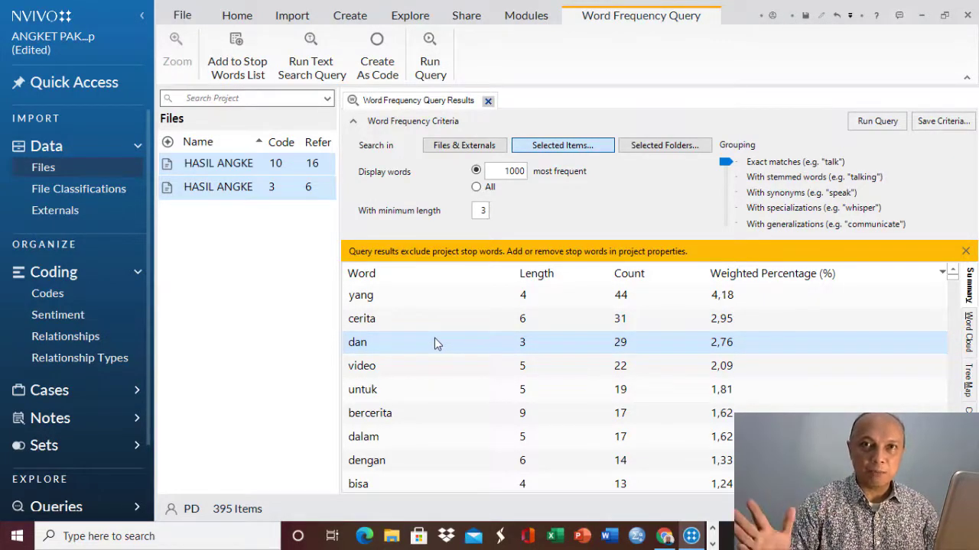
{"action": "right_click", "coordinate": [435, 344]}
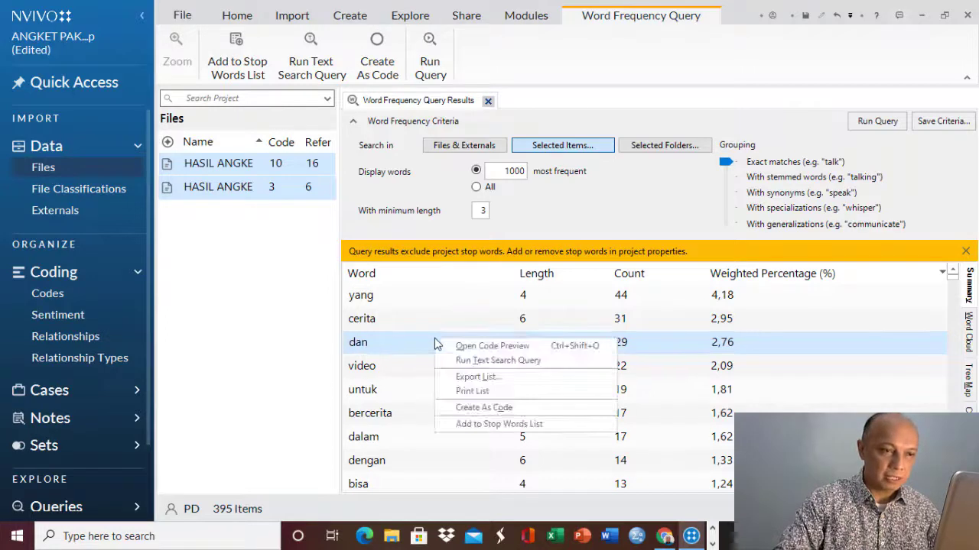
{"action": "left_click", "coordinate": [471, 427]}
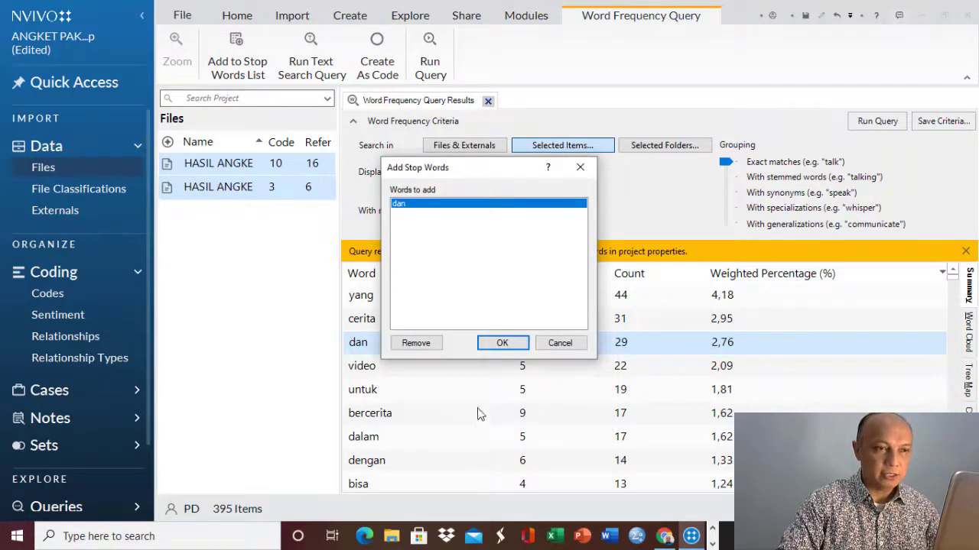
{"action": "left_click", "coordinate": [498, 344]}
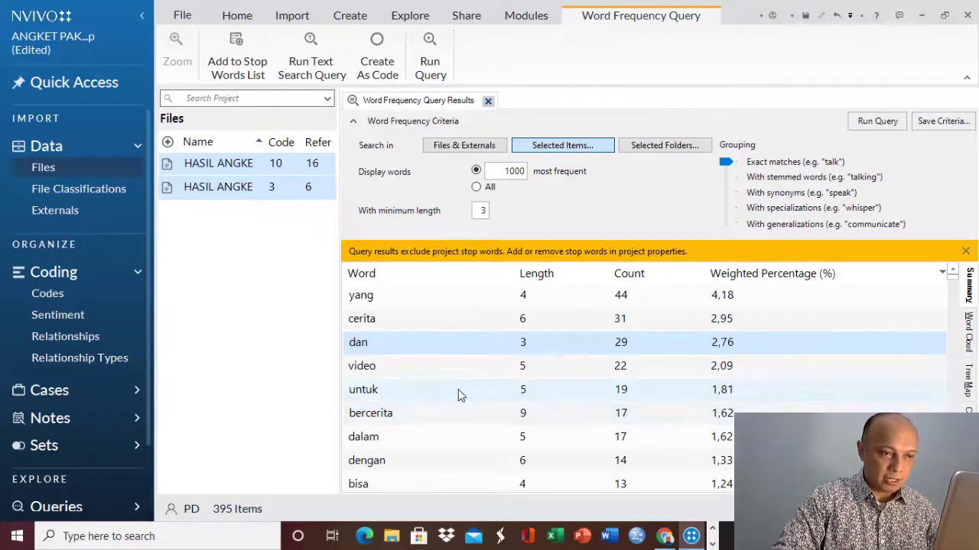
Add the word "untuk" from the word frequency results to the project's stop words list.
{"action": "left_click", "coordinate": [458, 391]}
{"action": "right_click", "coordinate": [458, 389]}
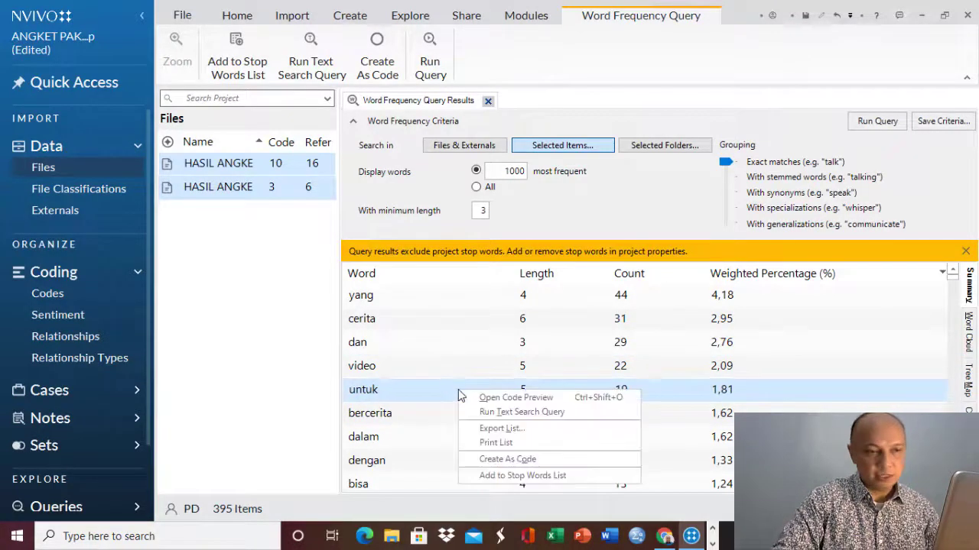
{"action": "left_click", "coordinate": [483, 477]}
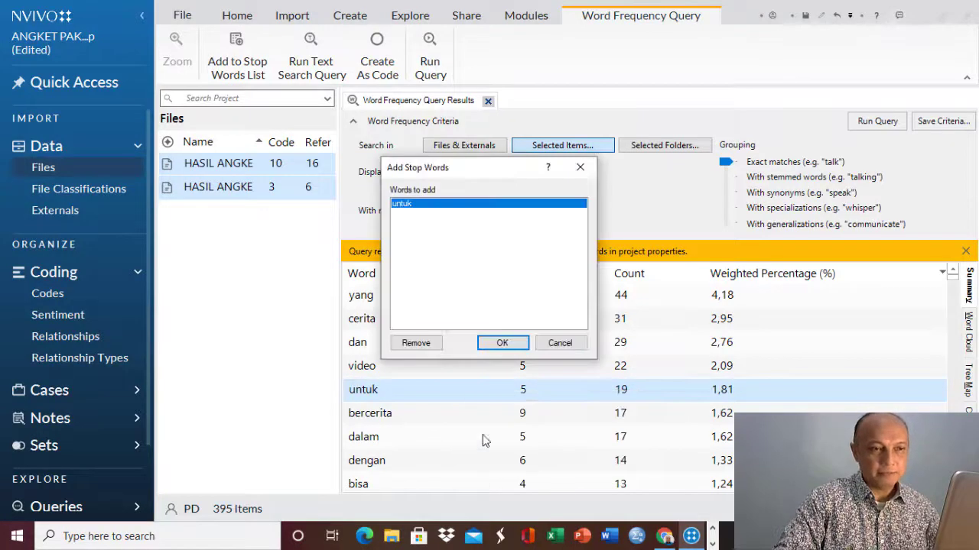
{"action": "left_click", "coordinate": [501, 344]}
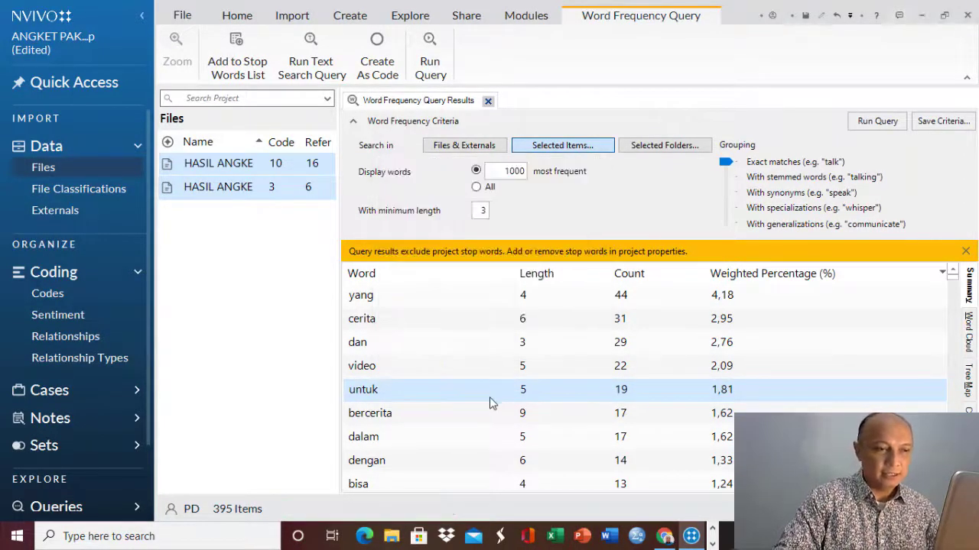
Review the word frequencies as a list and as a word cloud, and close the query results.
{"action": "scroll", "coordinate": [490, 398], "scroll_direction": "down", "scroll_amount": 2}
{"action": "scroll", "coordinate": [489, 397], "scroll_direction": "down", "scroll_amount": 8}
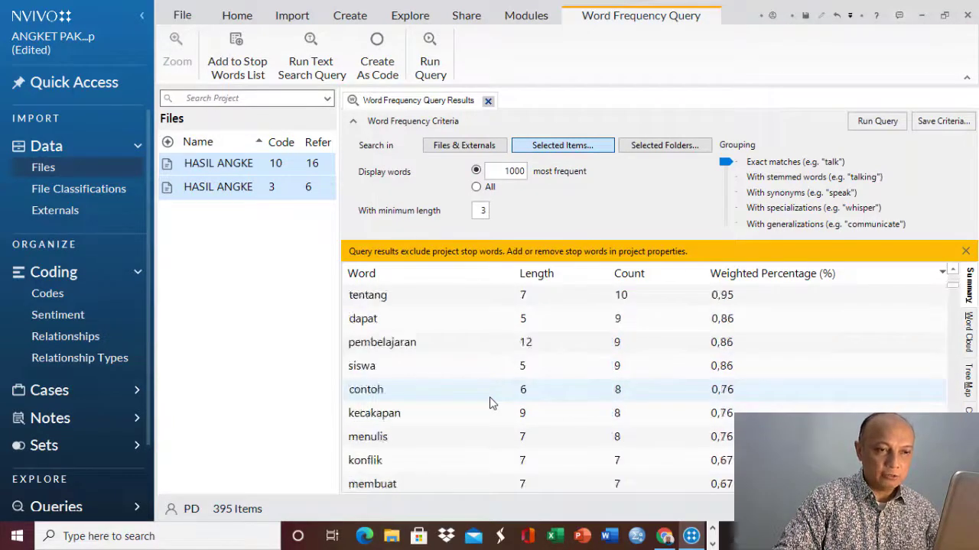
{"action": "scroll", "coordinate": [490, 396], "scroll_direction": "up", "scroll_amount": 3}
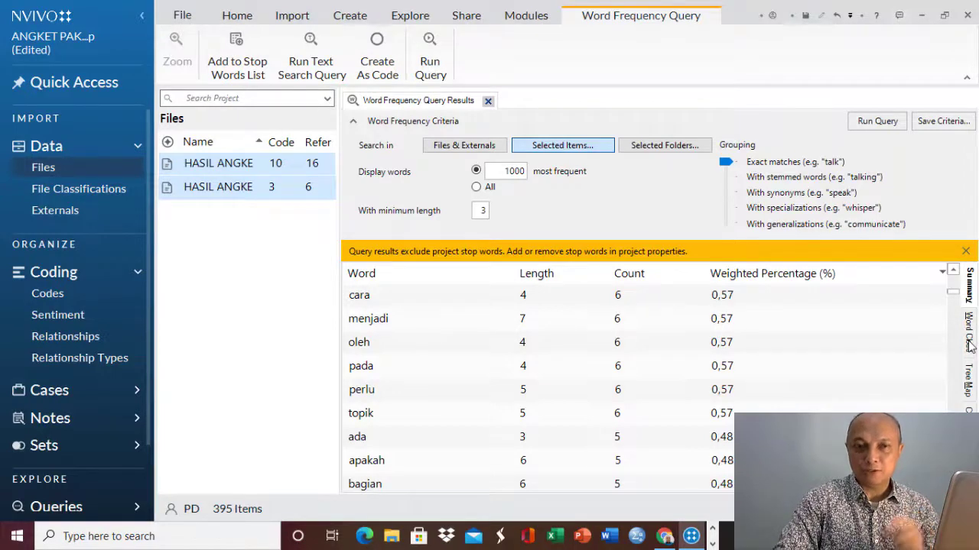
{"action": "left_click", "coordinate": [968, 344]}
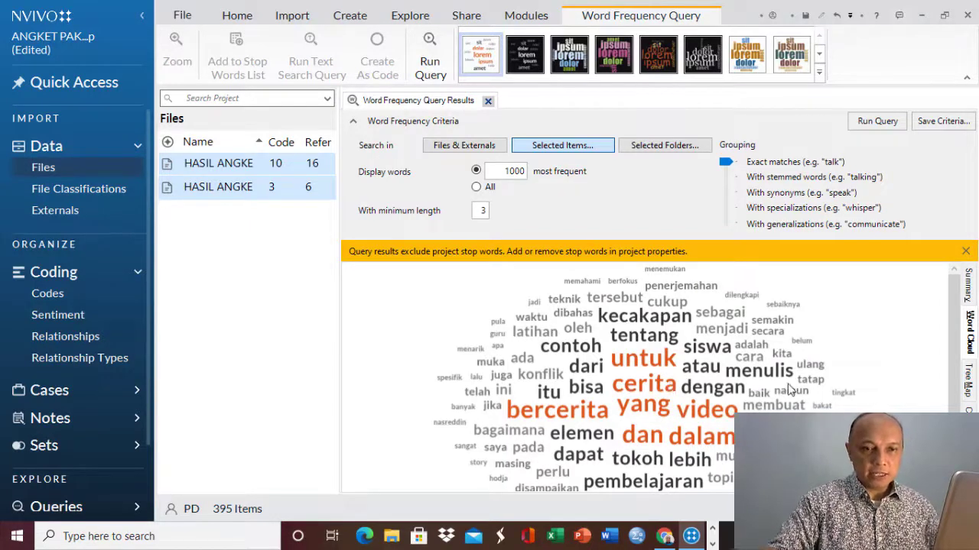
{"action": "left_click", "coordinate": [487, 102]}
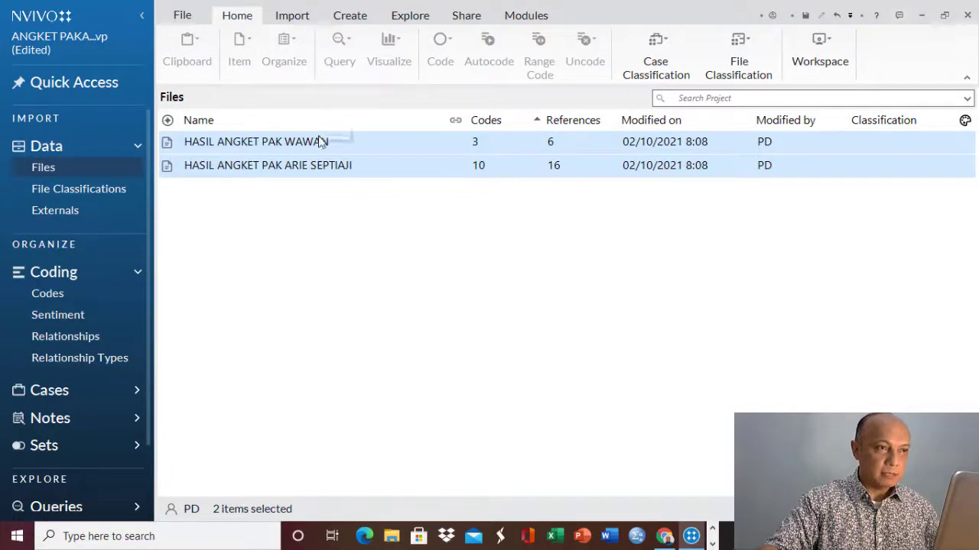
Select both questionnaire result files again and open a text search query limited to these items.
{"action": "left_click", "coordinate": [356, 17]}
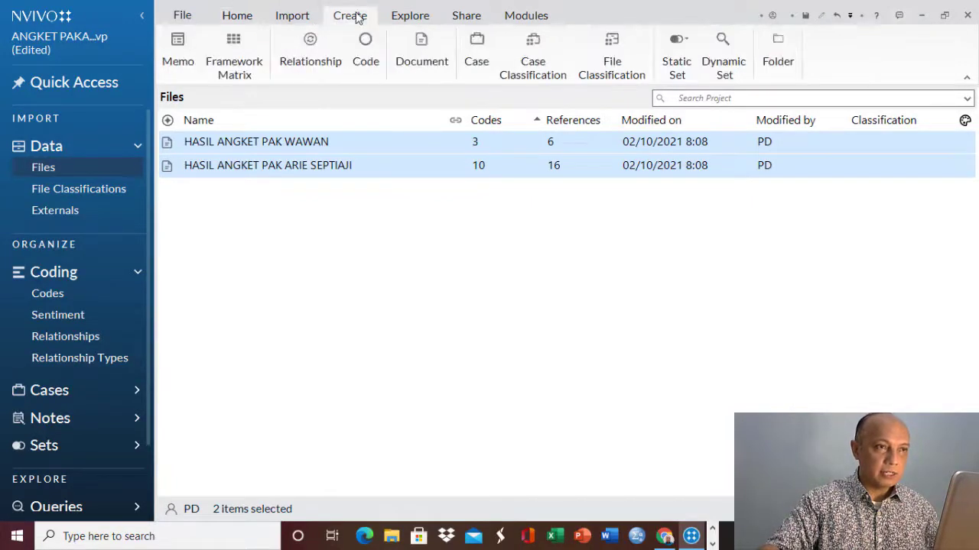
{"action": "left_click", "coordinate": [291, 145]}
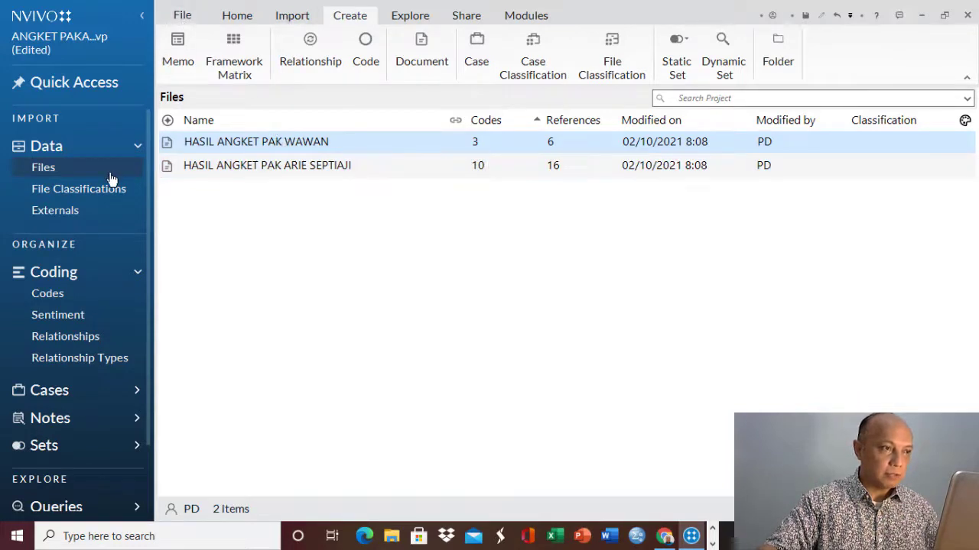
{"action": "left_click", "coordinate": [215, 148]}
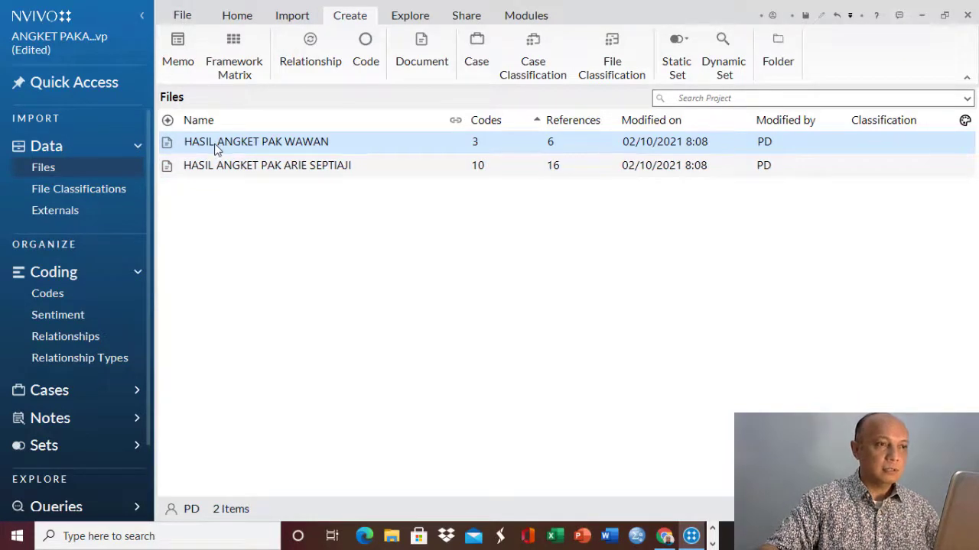
{"action": "left_click", "coordinate": [226, 170]}
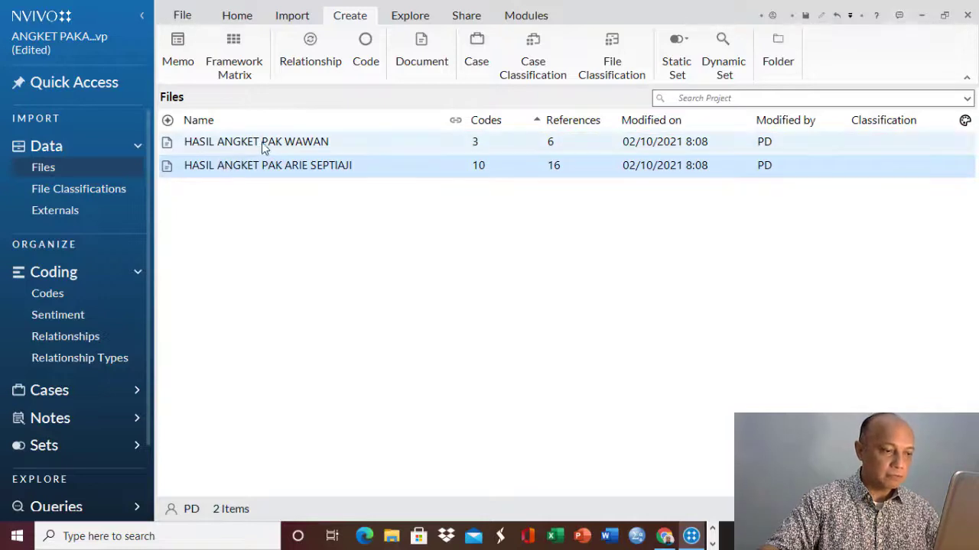
{"action": "left_click", "coordinate": [260, 149], "text": "ctrl"}
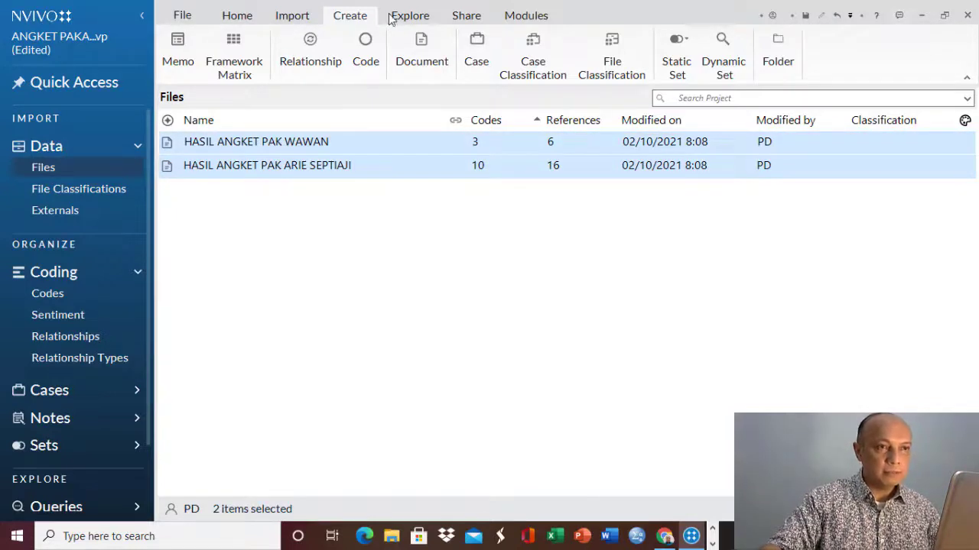
{"action": "left_click", "coordinate": [239, 15]}
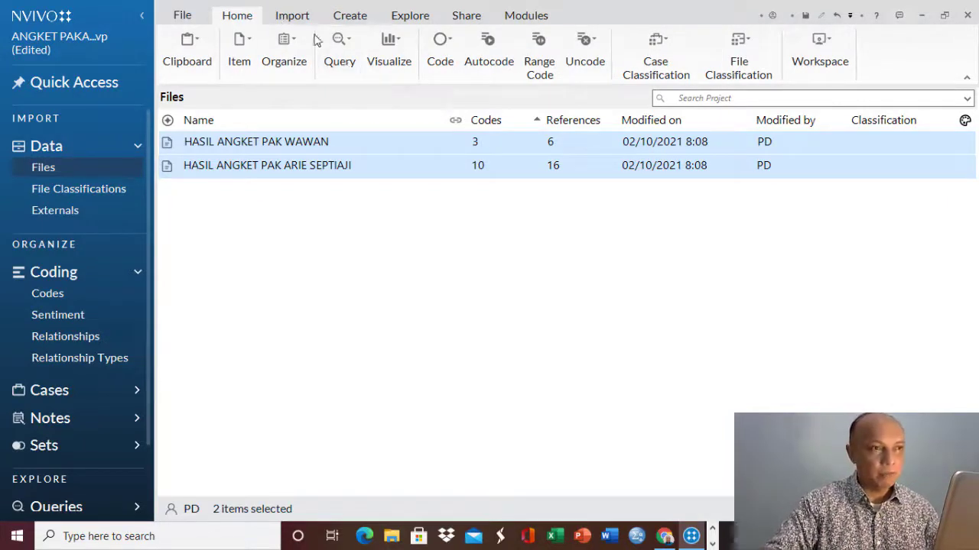
{"action": "left_click", "coordinate": [350, 59]}
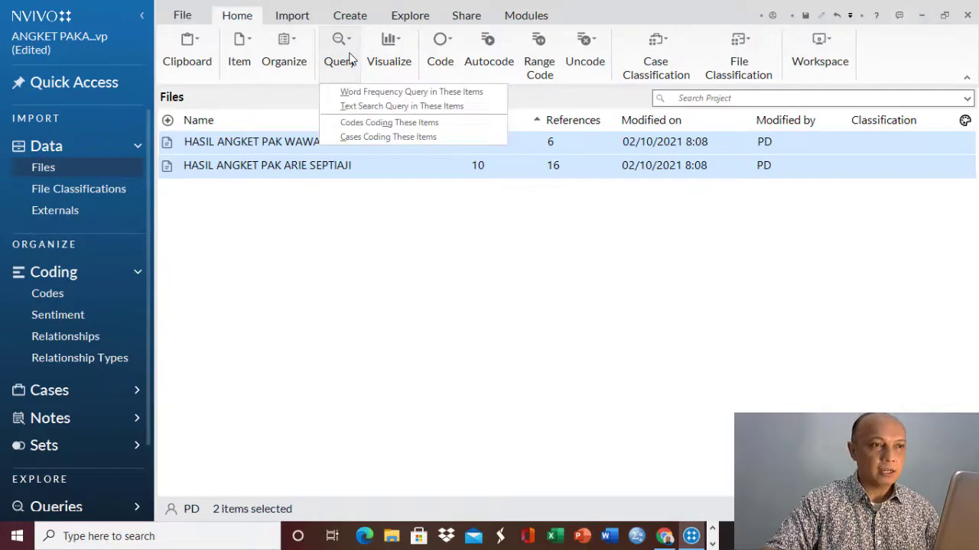
{"action": "left_click", "coordinate": [362, 108]}
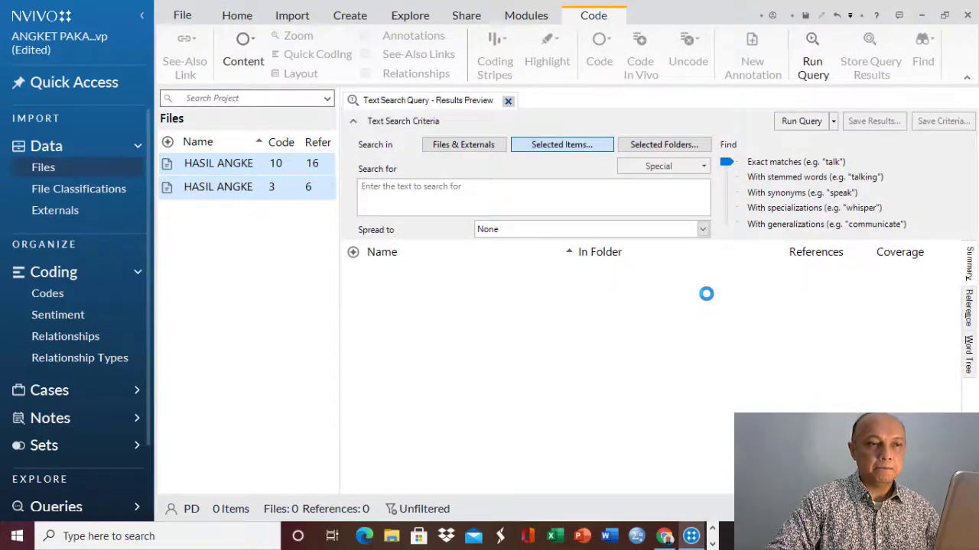
Run the text search query for exact matches of "pembelajaran" in the selected files.
{"action": "left_click", "coordinate": [417, 194]}
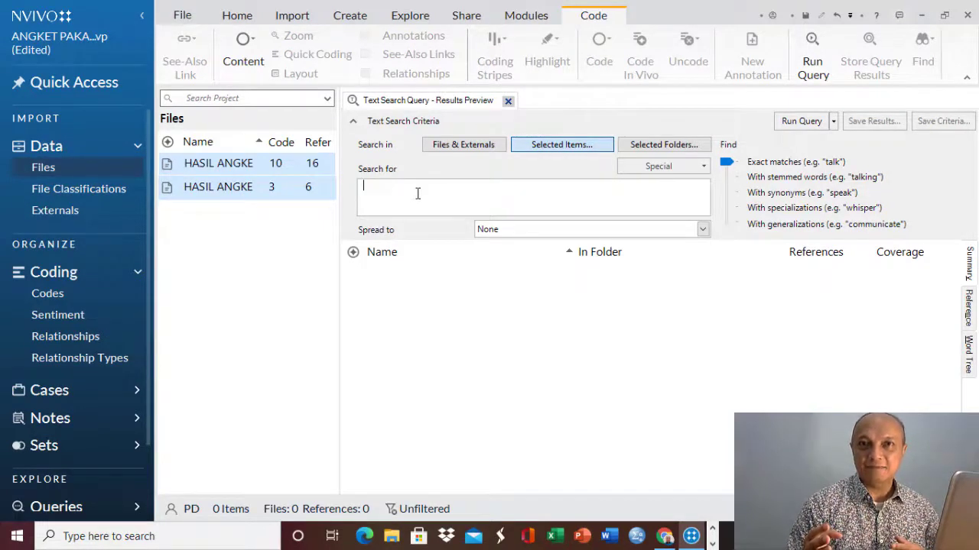
{"action": "type", "text": "pe"}
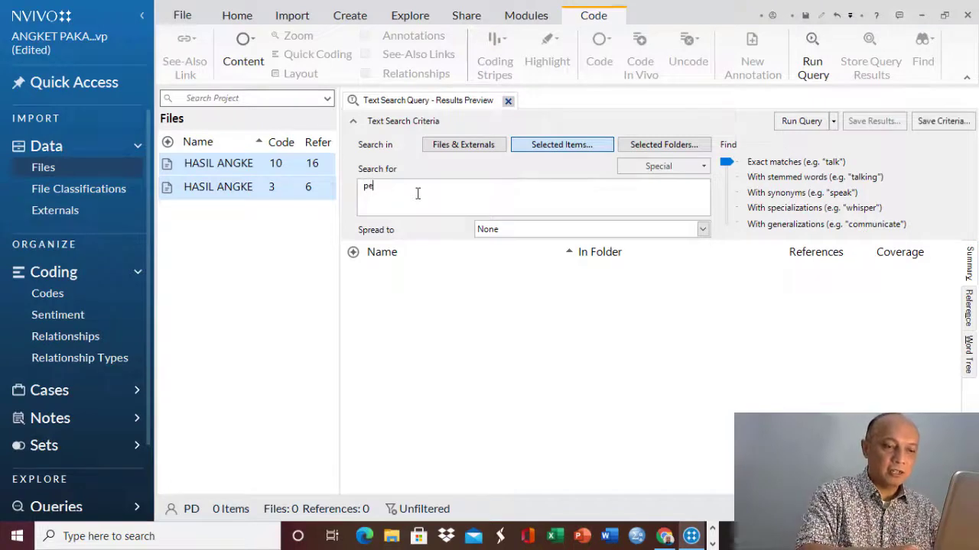
{"action": "type", "text": "mbelajaran"}
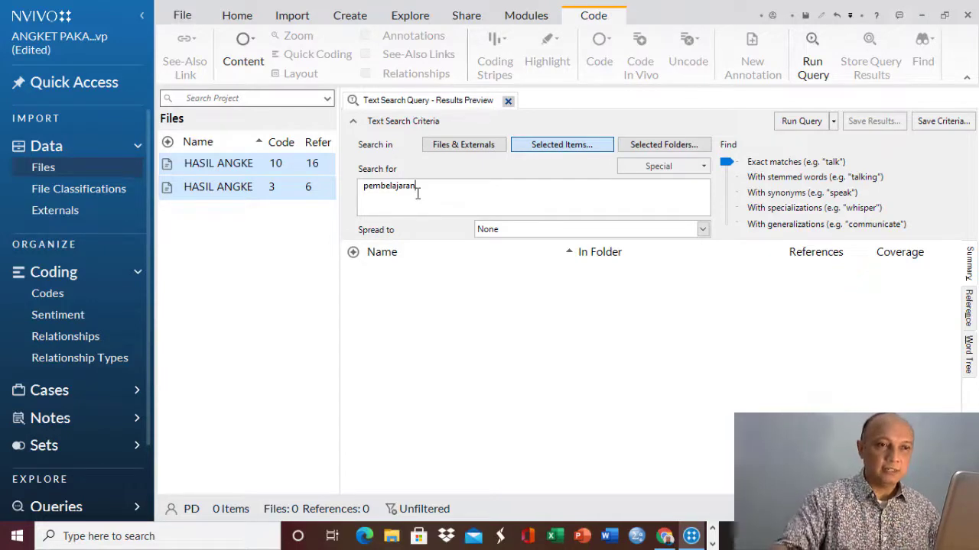
{"action": "left_click", "coordinate": [801, 123]}
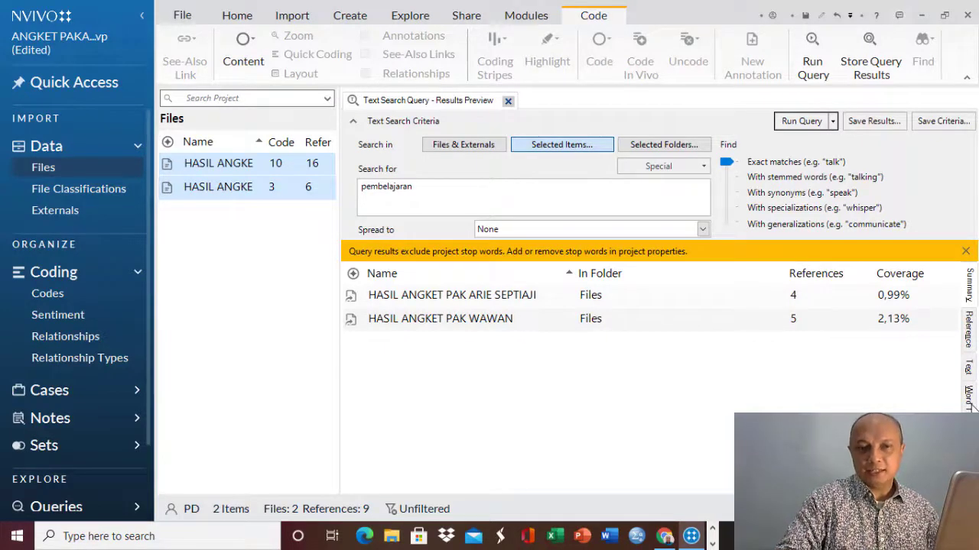
Display the text search results as a word tree and examine the phrases branching from "pembelajaran".
{"action": "left_click", "coordinate": [971, 406]}
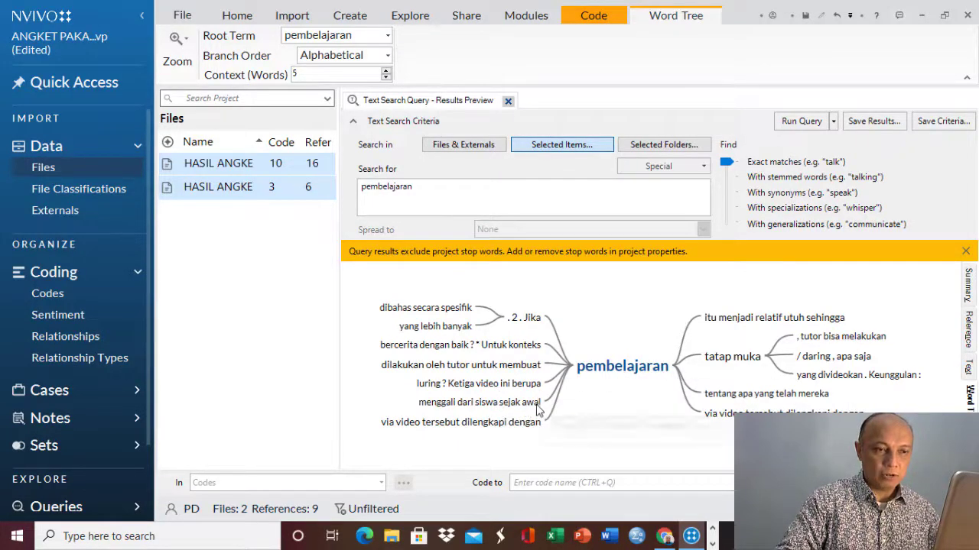
{"action": "mouse_move", "coordinate": [607, 374]}
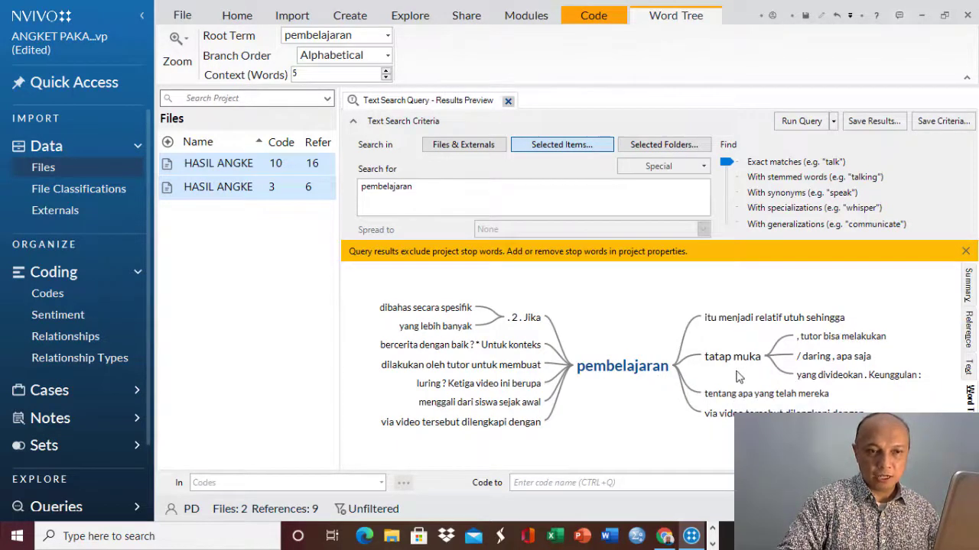
{"action": "mouse_move", "coordinate": [722, 416]}
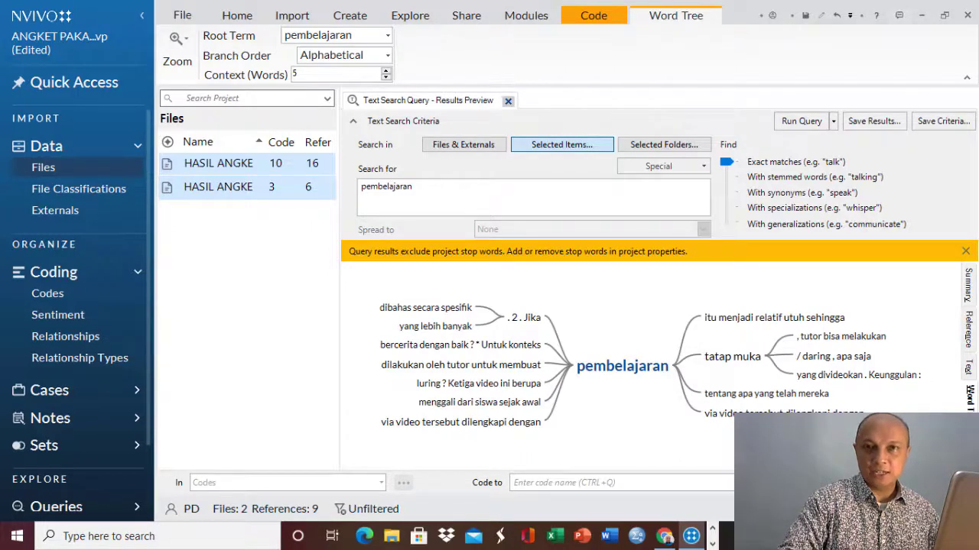